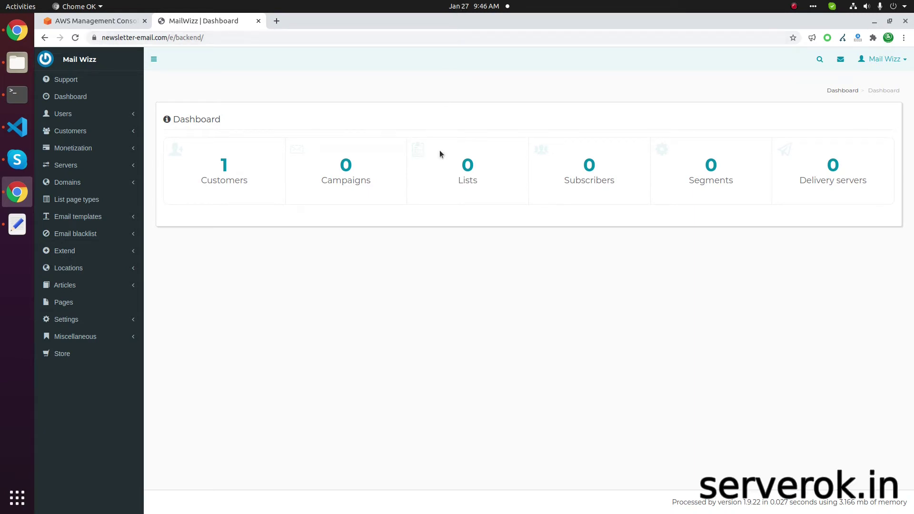
Go to Servers > Delivery servers and confirm no servers are configured yet.
left_click(111, 161)
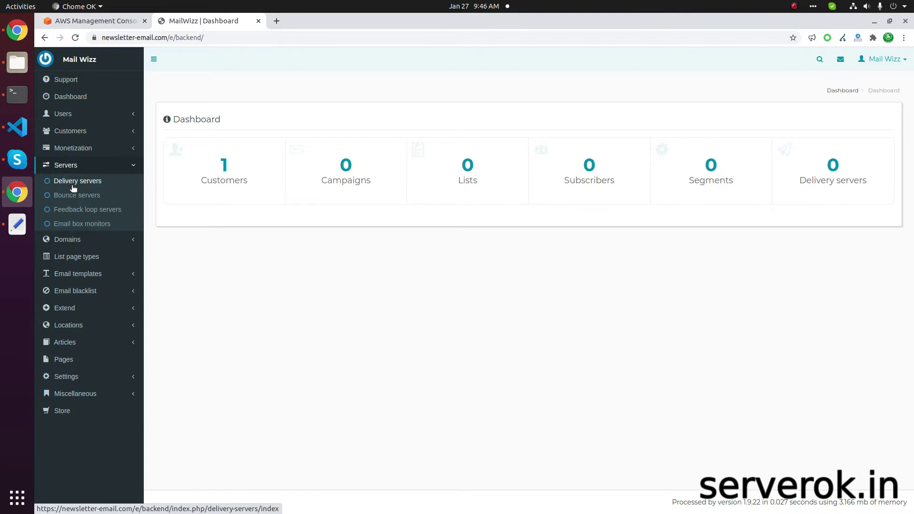
left_click(73, 185)
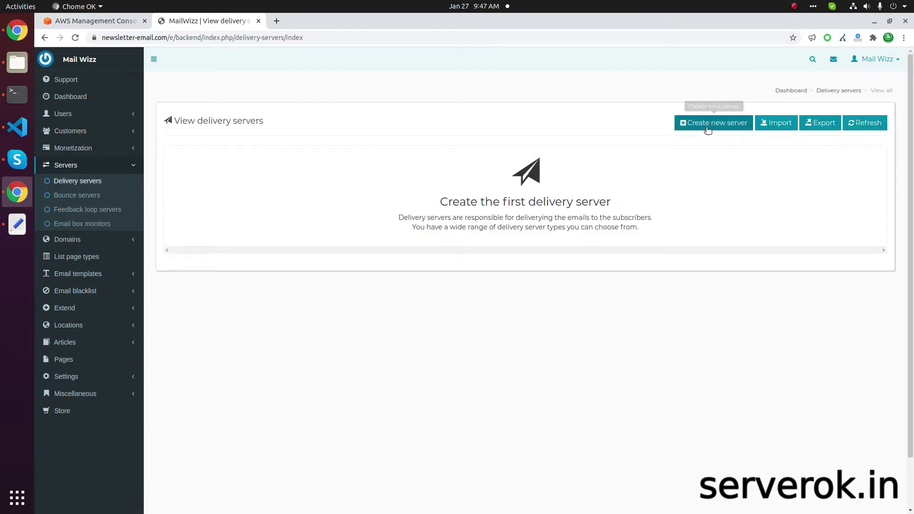
Create a new delivery server of type Amazon Ses Web Api.
left_click(709, 124)
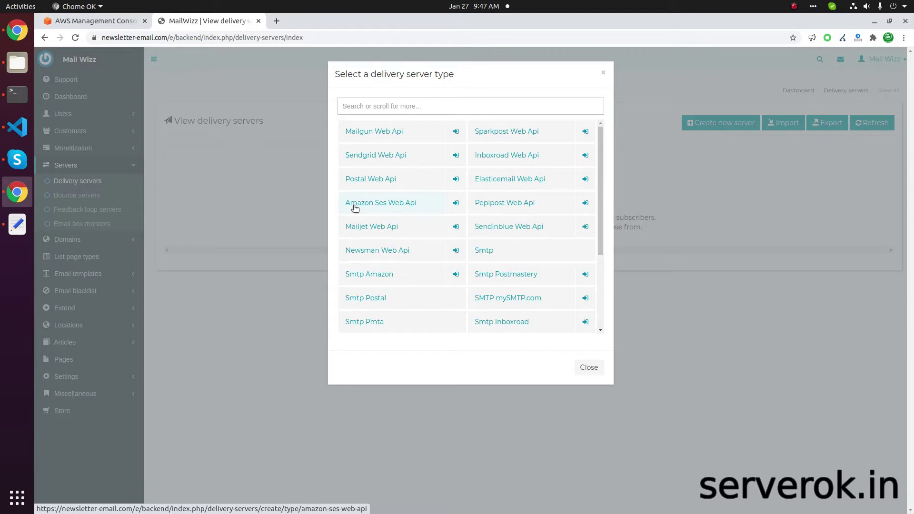
left_click(384, 207)
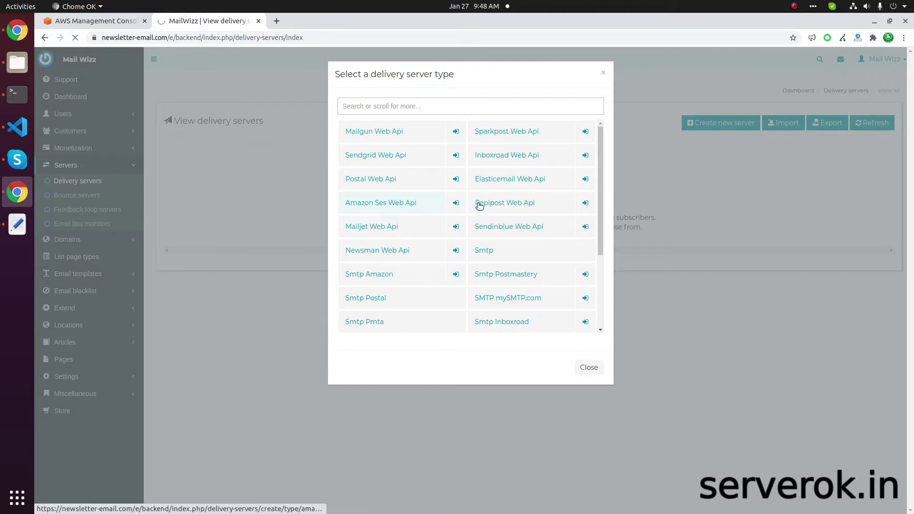
left_click(212, 162)
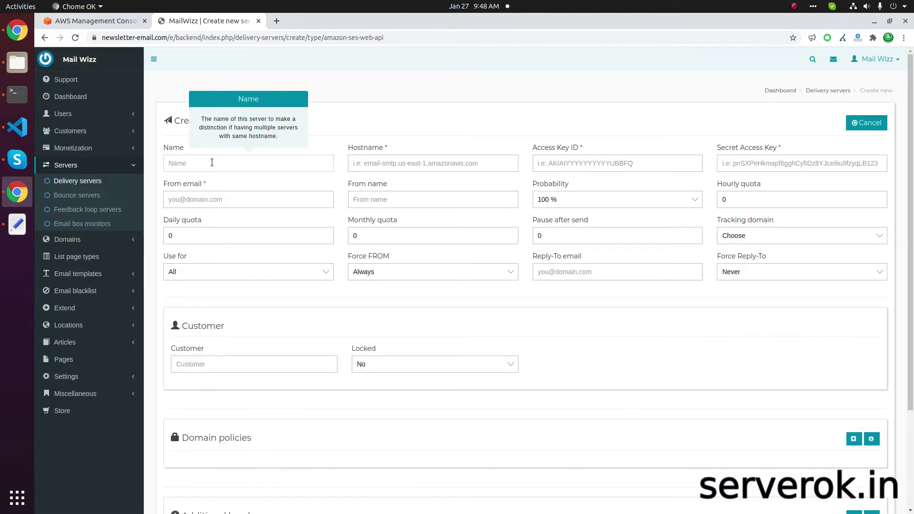
Enter AmazonSES as the delivery server's Name.
type("AmazonSES")
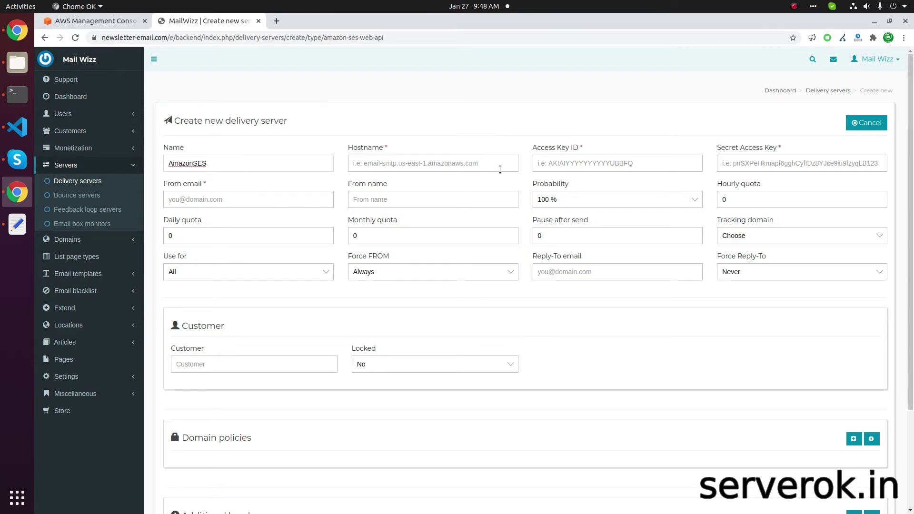
left_click(100, 24)
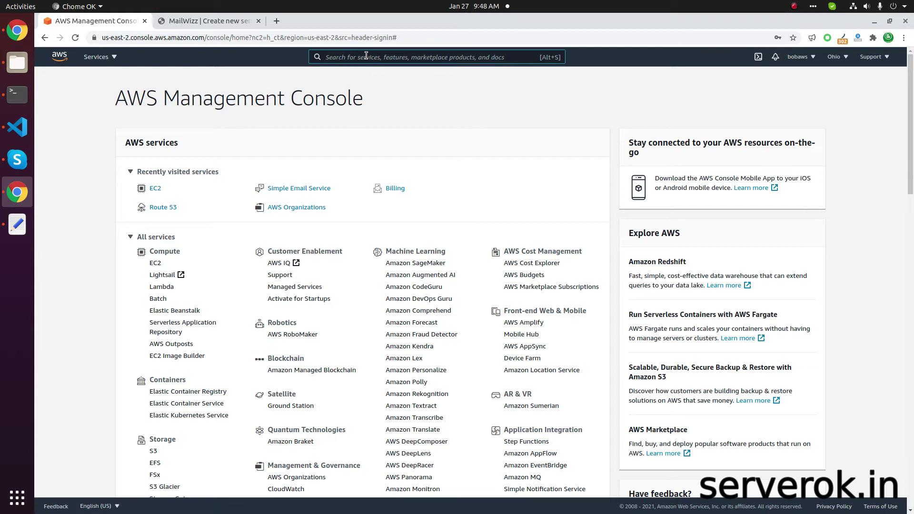
In Simple Email Service, review the verified domains and confirm production access is Enabled.
type("SES")
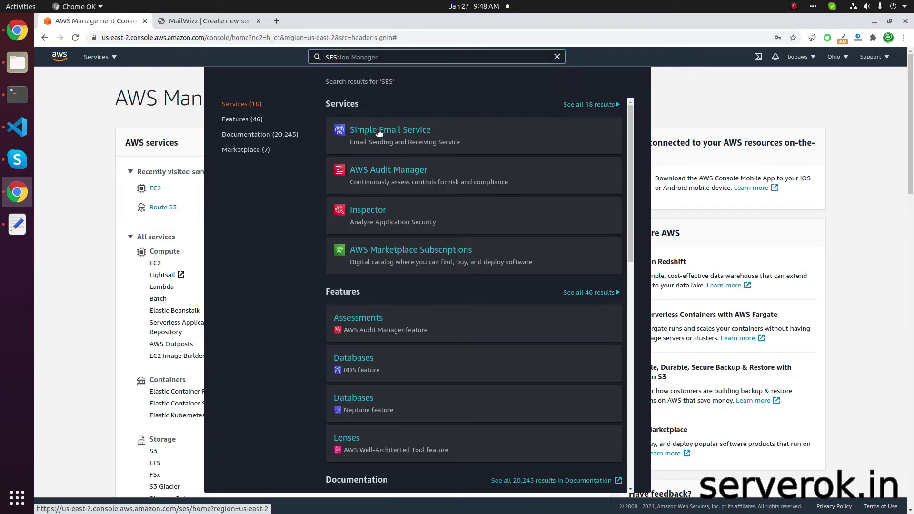
left_click(377, 130)
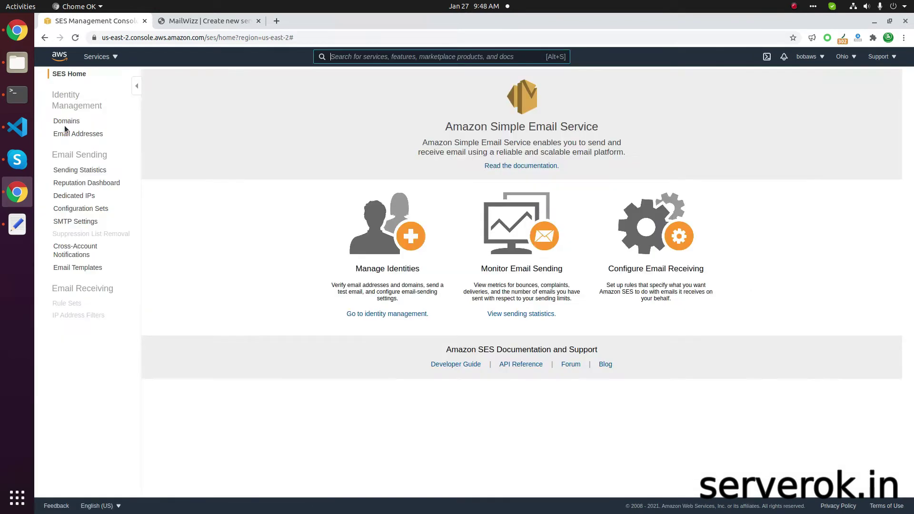
left_click(66, 122)
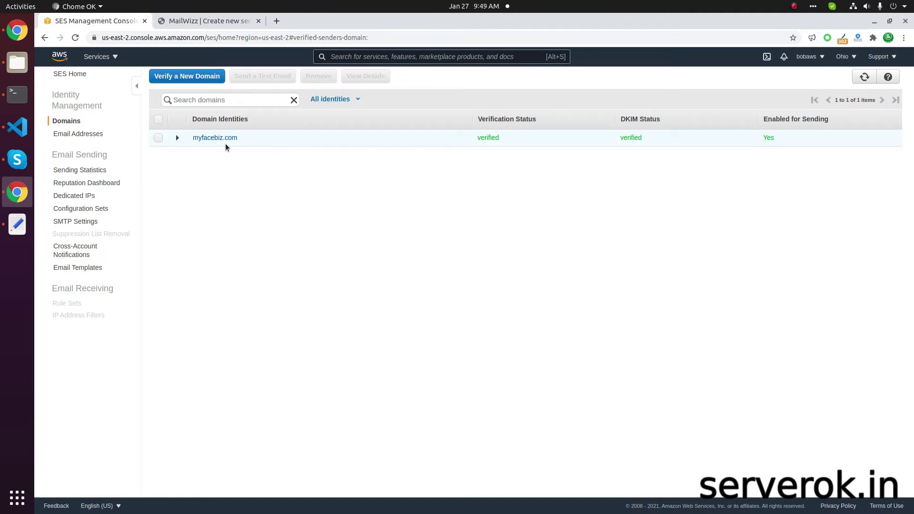
left_click(72, 170)
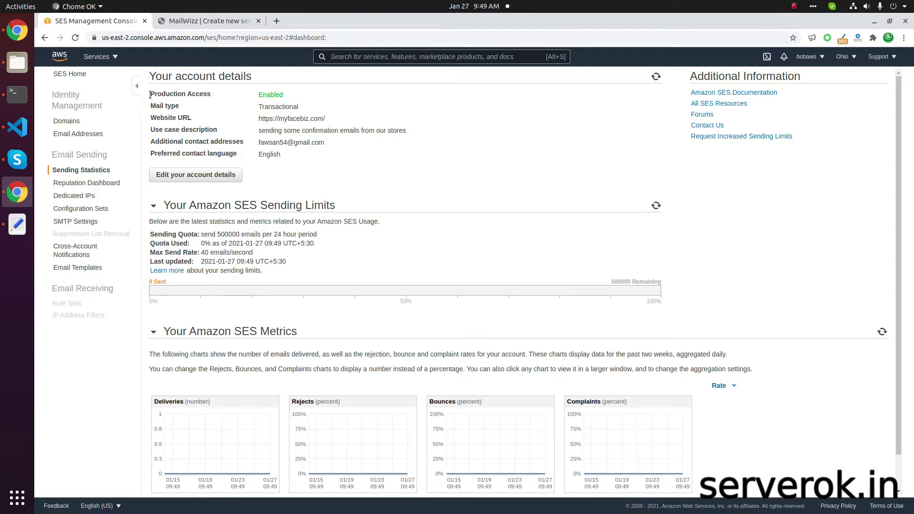
left_click_drag(150, 94, 291, 95)
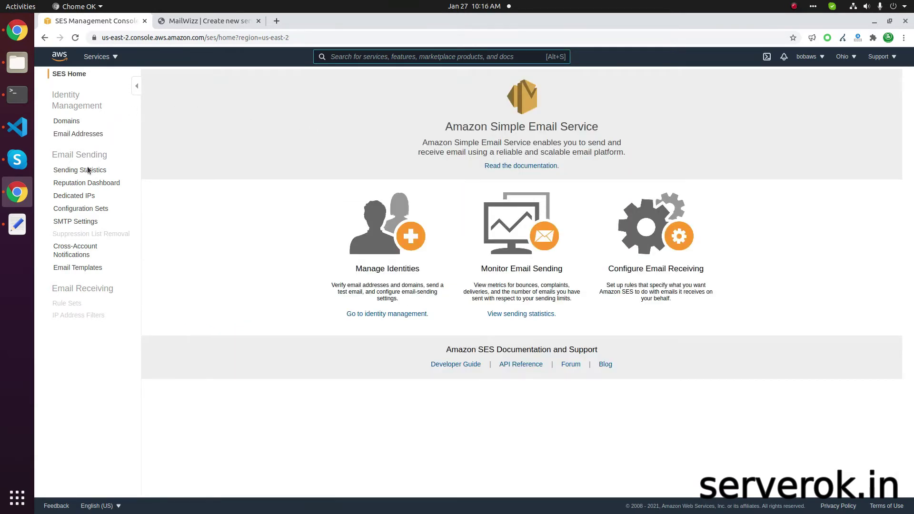
Paste the SES SMTP server name email-smtp.us-east-2.amazonaws.com into MailWizz's Hostname field as plain text.
left_click(79, 221)
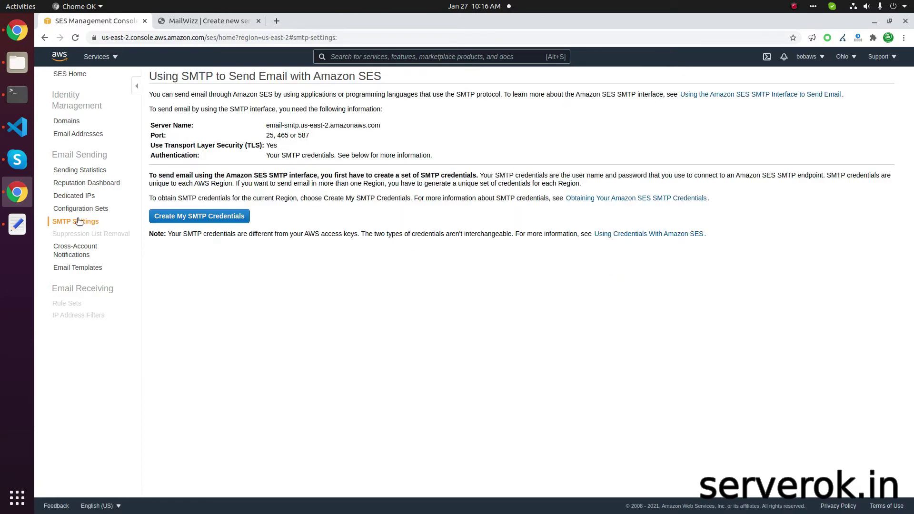
triple_click(287, 125)
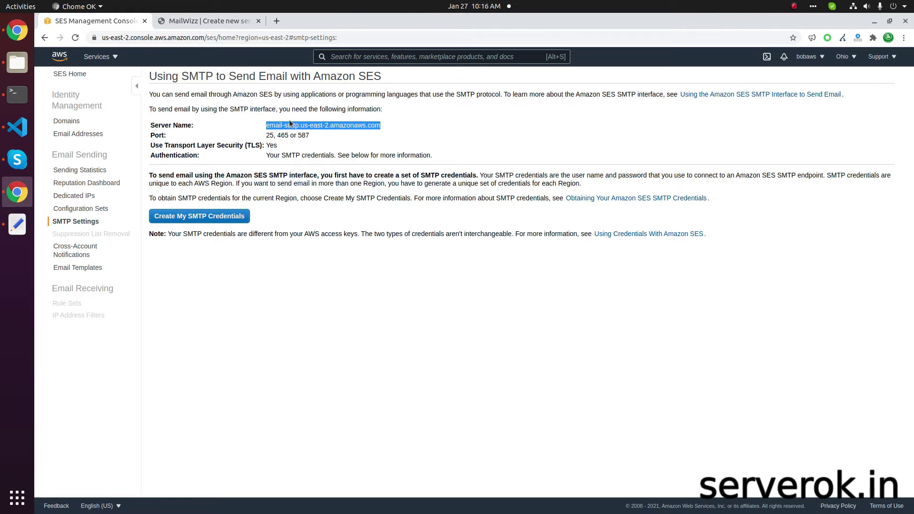
right_click(312, 125)
left_click(329, 130)
left_click(195, 21)
left_click(422, 163)
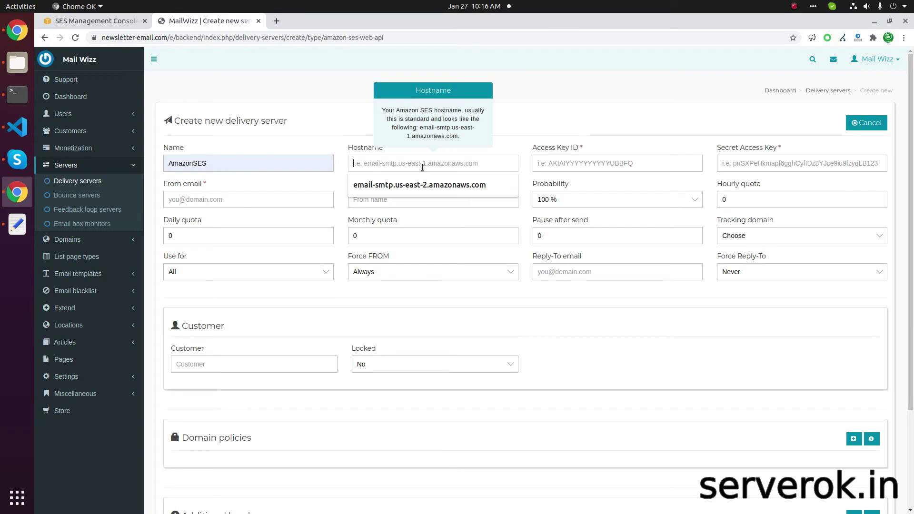
right_click(422, 165)
left_click(465, 240)
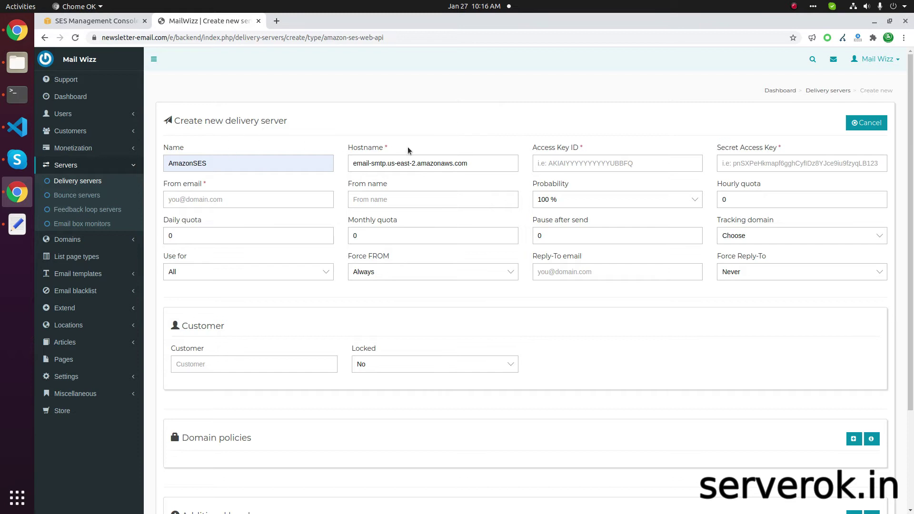
Recheck the SES domains and note MailWizz needs an Access Key ID from AWS.
left_click(94, 22)
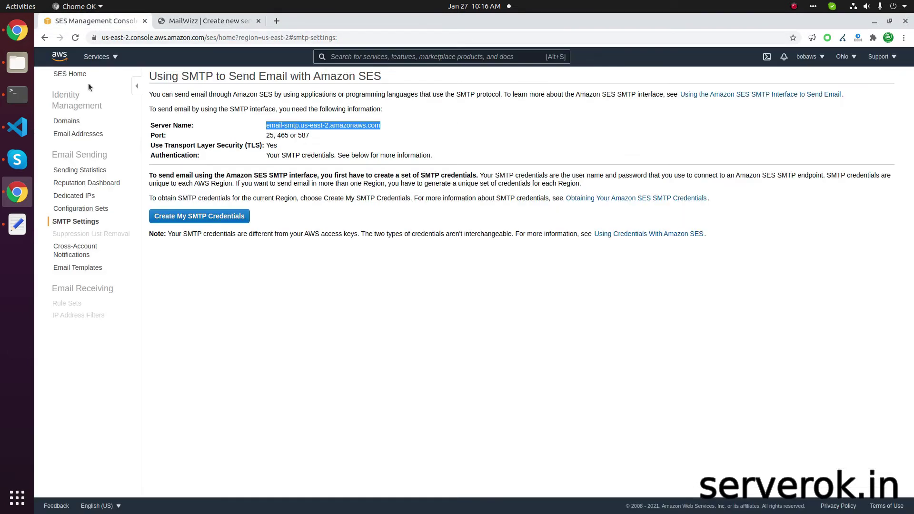
left_click(70, 121)
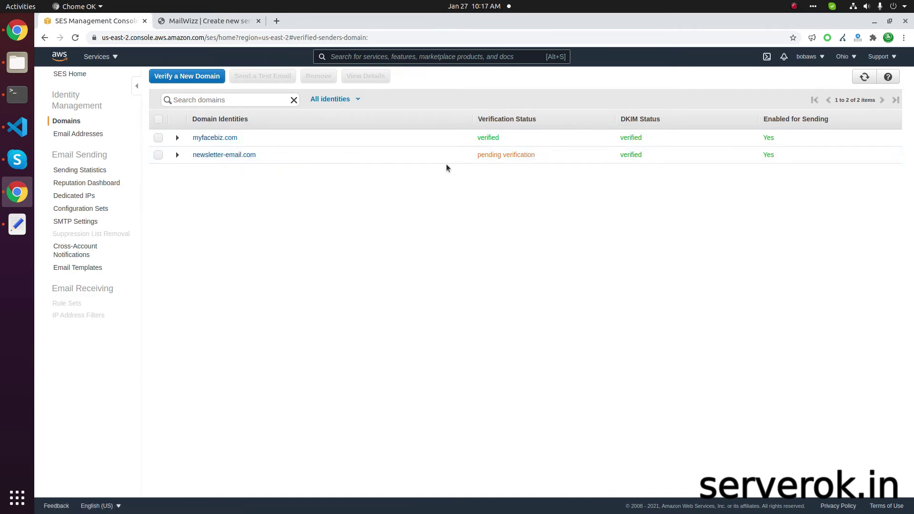
key("ctrl+Tab")
left_click_drag(532, 148, 577, 148)
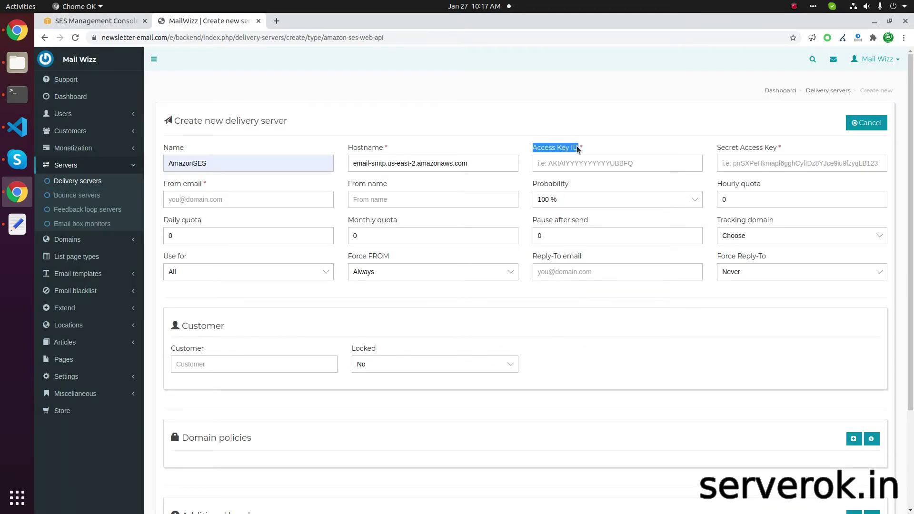
left_click(118, 21)
left_click(97, 58)
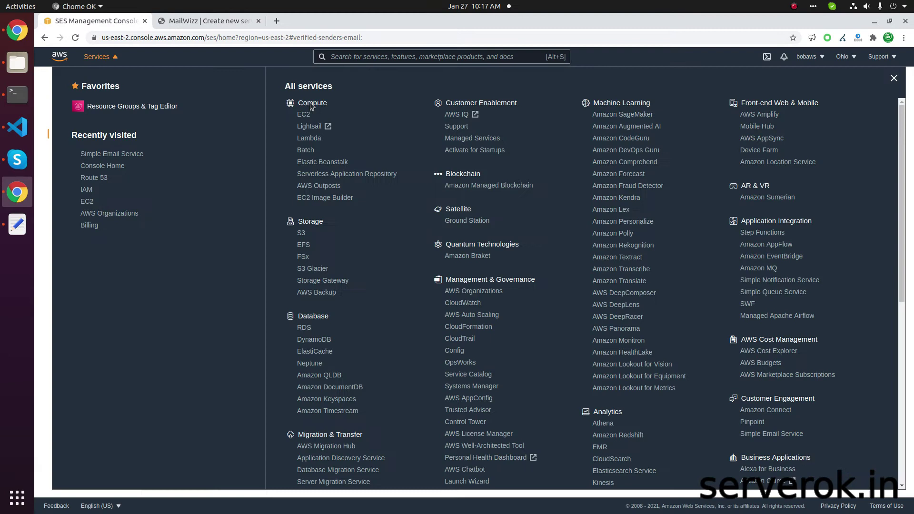
In IAM, start adding a new user named smtp-news.
left_click(368, 57)
type("IAM")
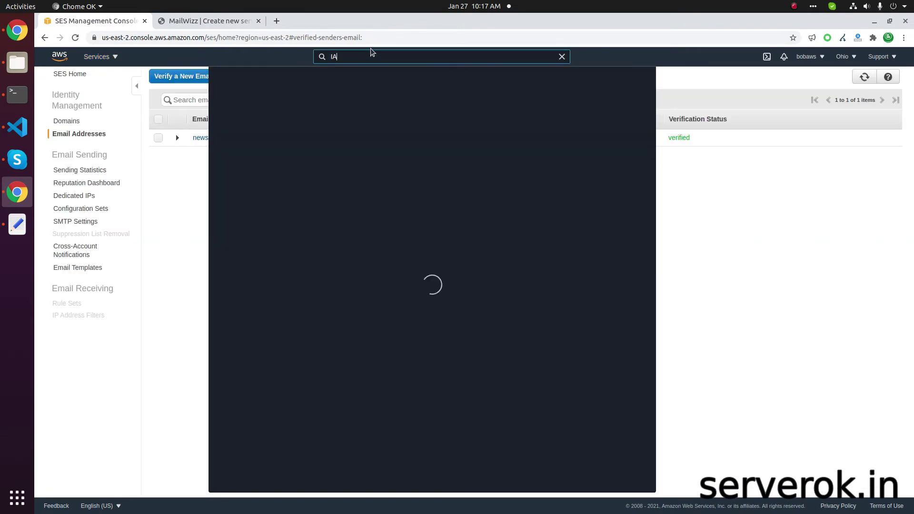
left_click(360, 127)
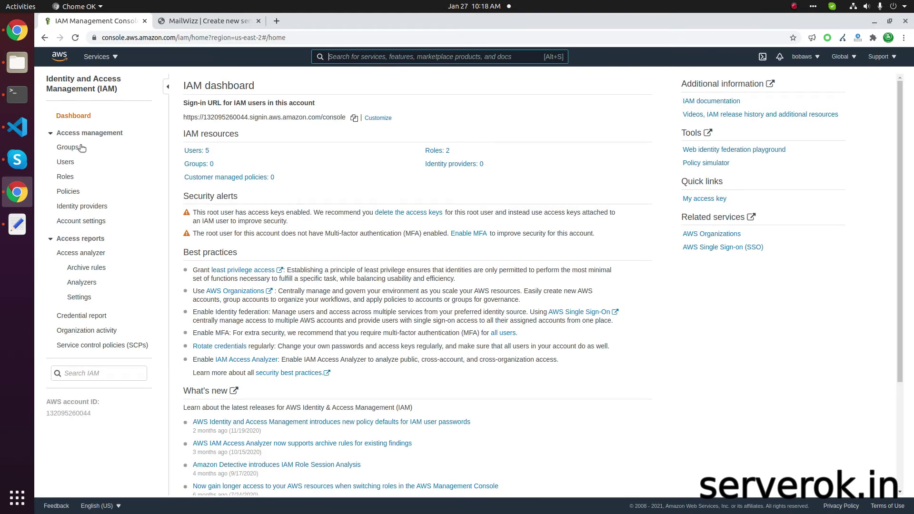
left_click(65, 162)
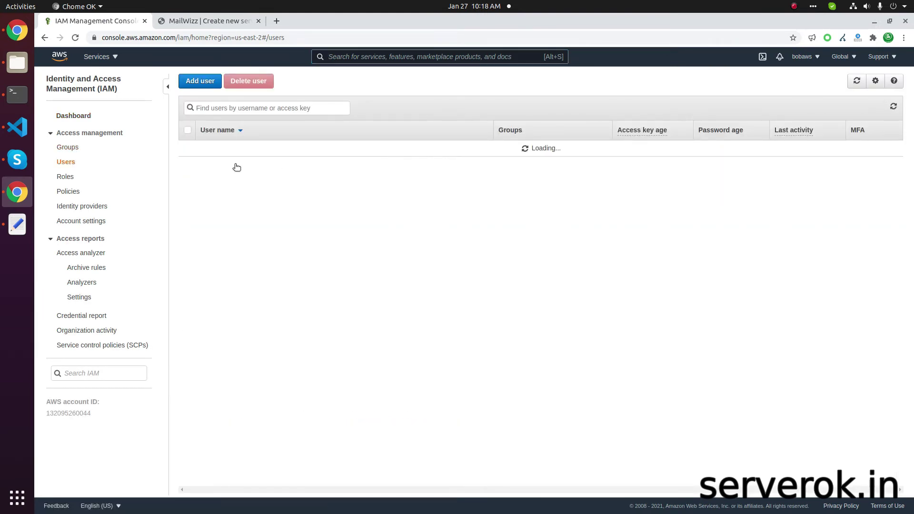
left_click(205, 82)
left_click(389, 153)
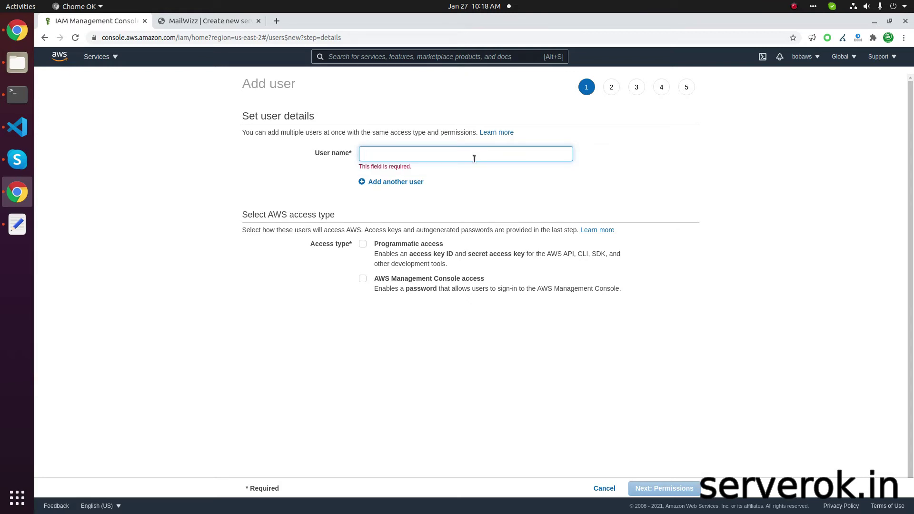
type("smtp-news")
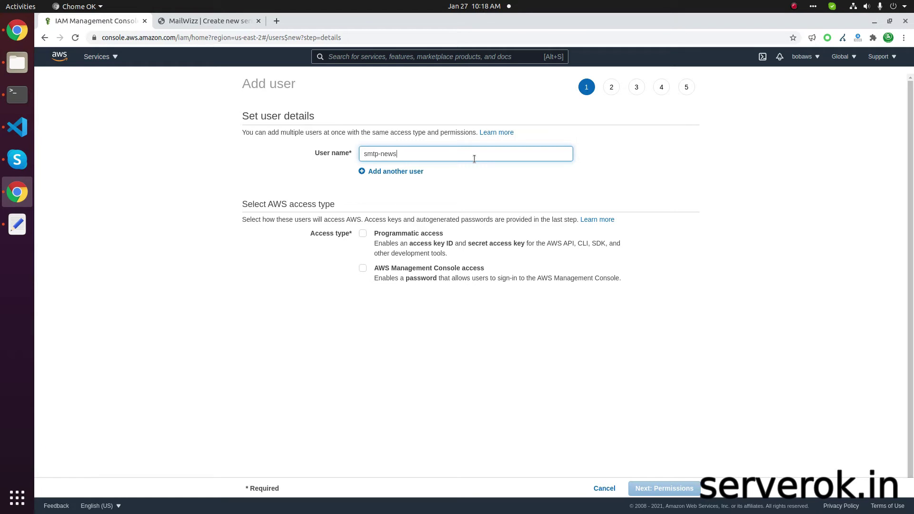
key("ctrl+a")
Give smtp-news programmatic access and attach the PowerUserAccess policy directly.
left_click(363, 233)
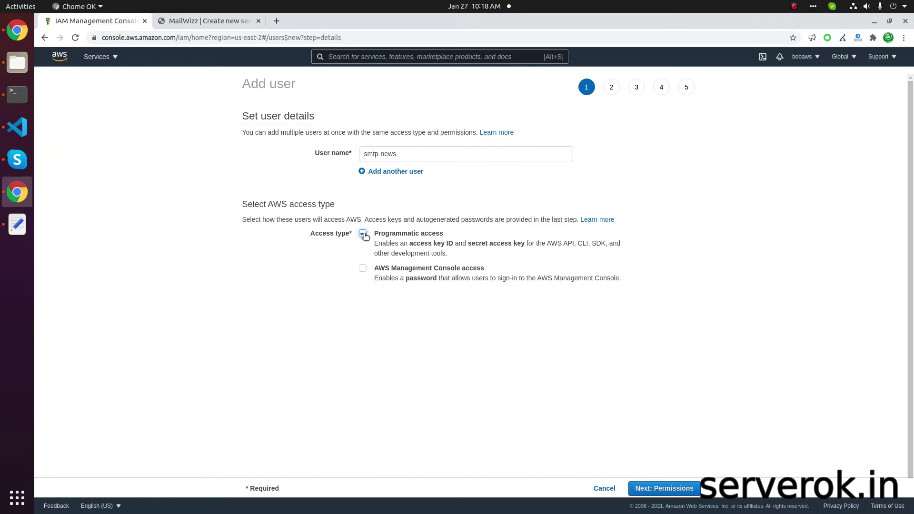
left_click(663, 488)
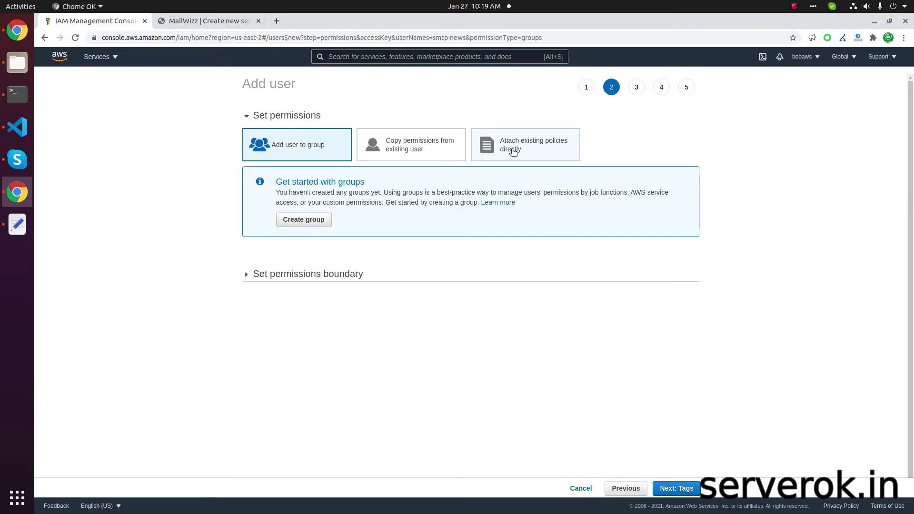
left_click(513, 152)
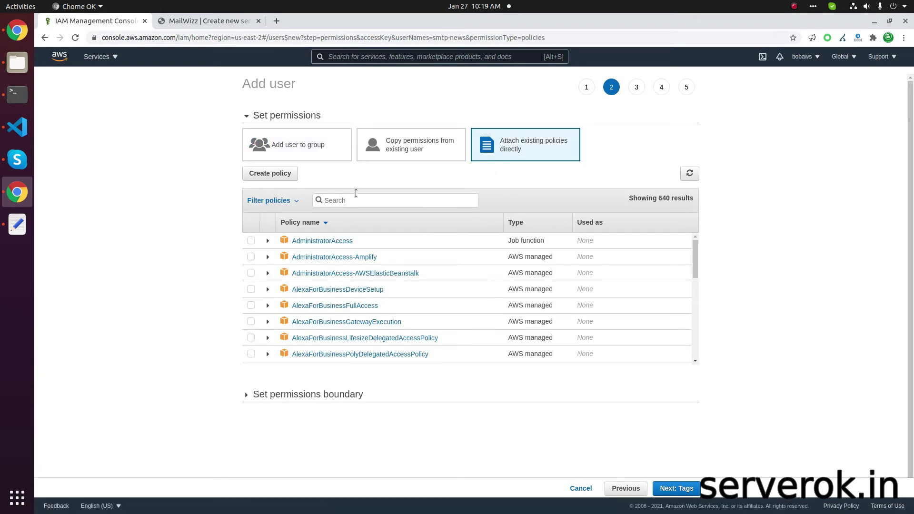
type("PowerU")
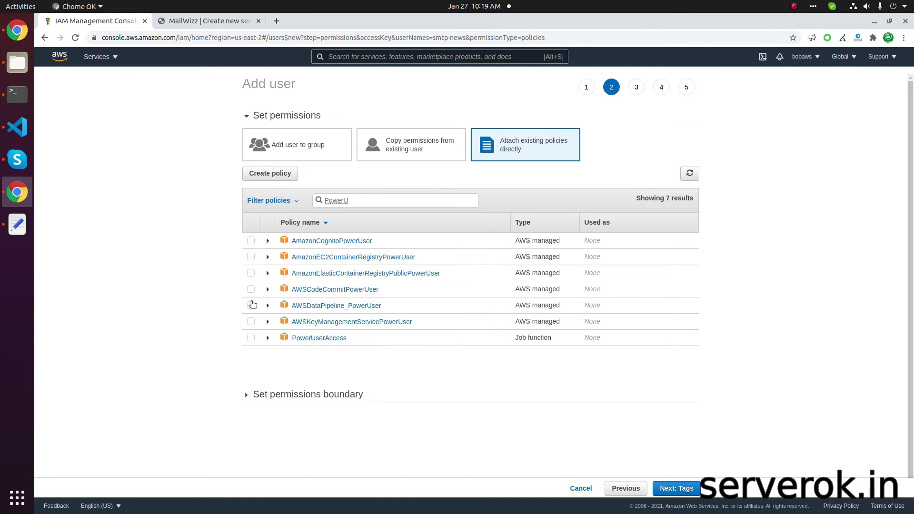
left_click(251, 339)
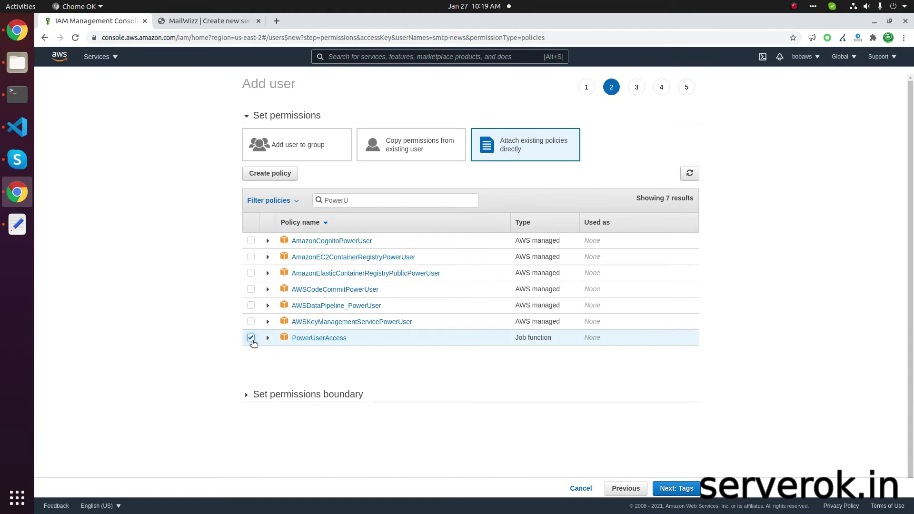
Create the smtp-news user and copy its new Access key ID.
left_click(676, 489)
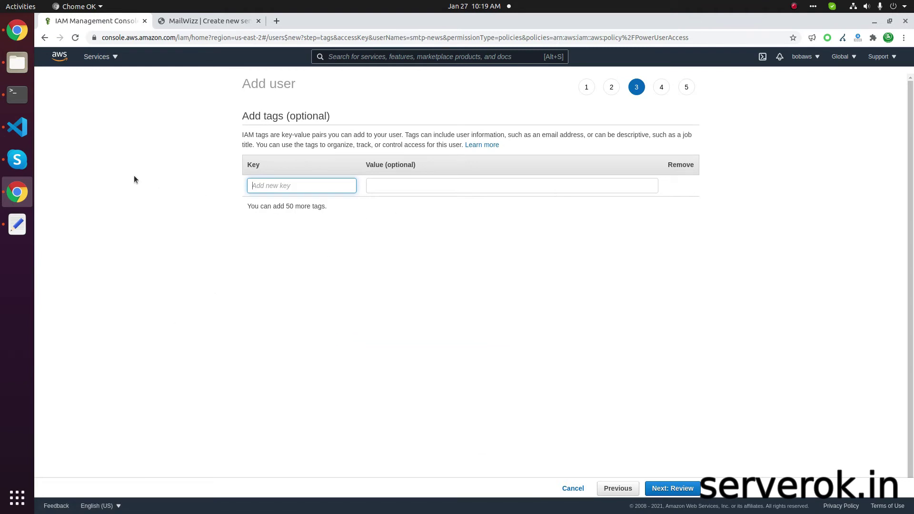
left_click(661, 489)
left_click(675, 489)
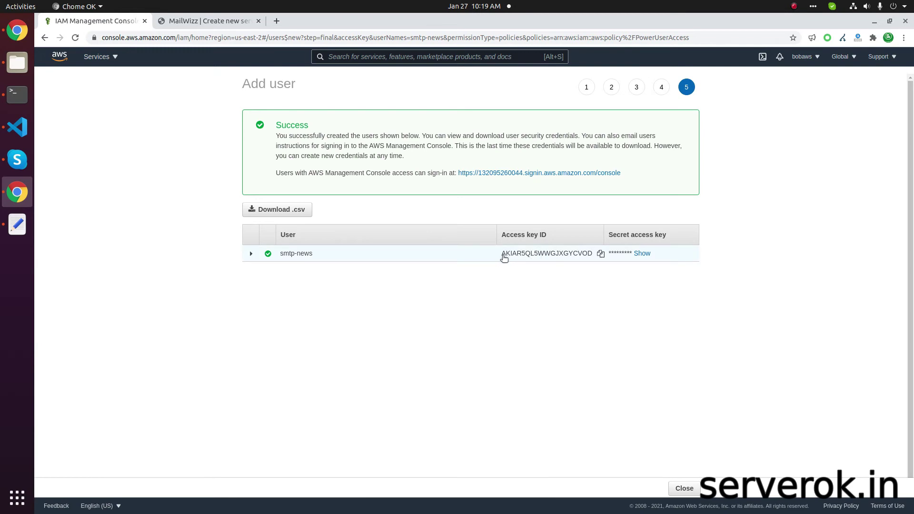
left_click(605, 255)
key("ctrl+Tab")
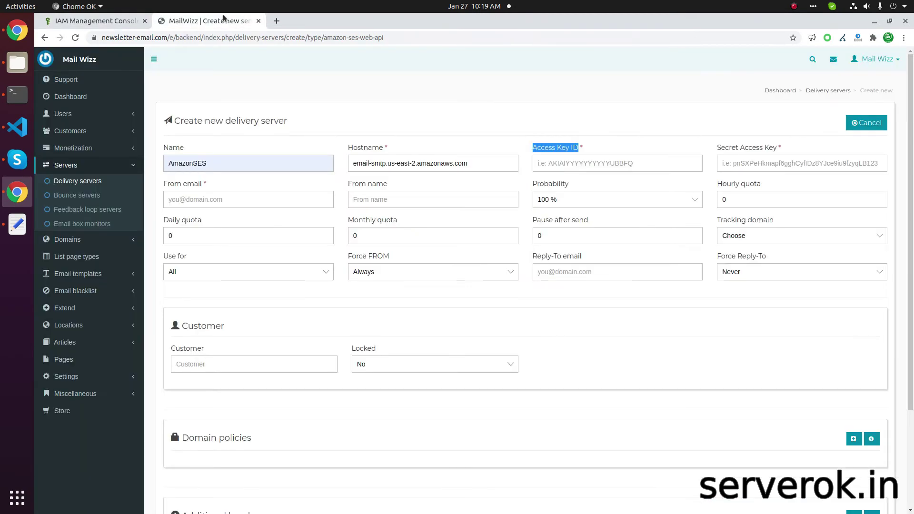
Paste the IAM user's Access Key ID and Secret Access Key into the server form.
left_click(556, 159)
key("ctrl+v")
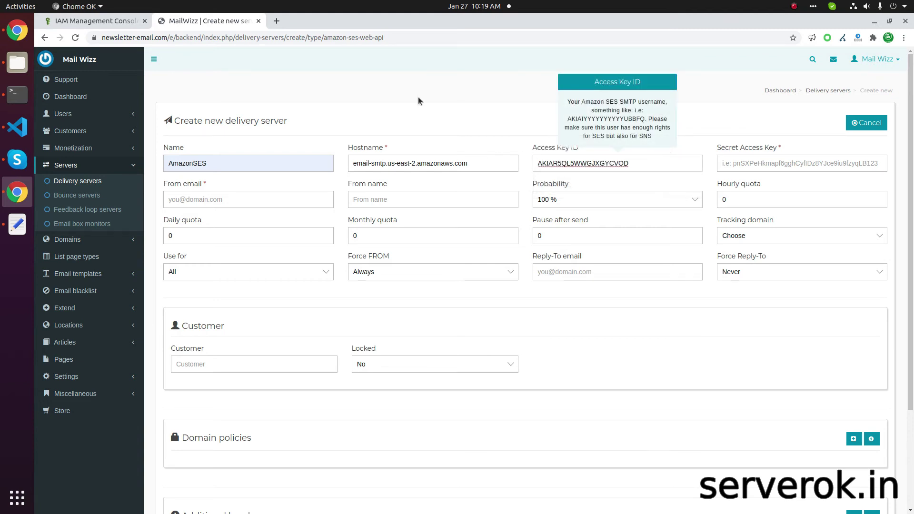
left_click(123, 21)
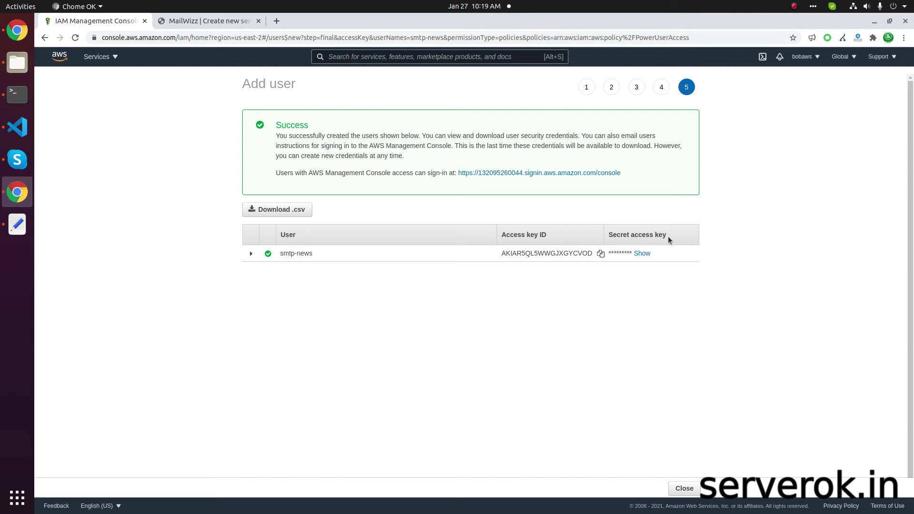
left_click(200, 21)
left_click(757, 166)
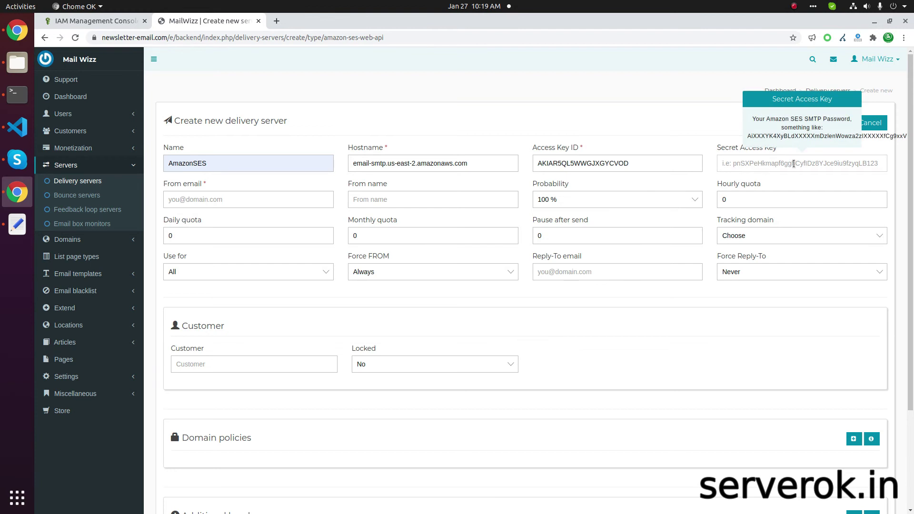
key("ctrl+v")
Use the news sending address as From and Reply-To, with From name Newsletter and no tracking domain.
left_click(311, 194)
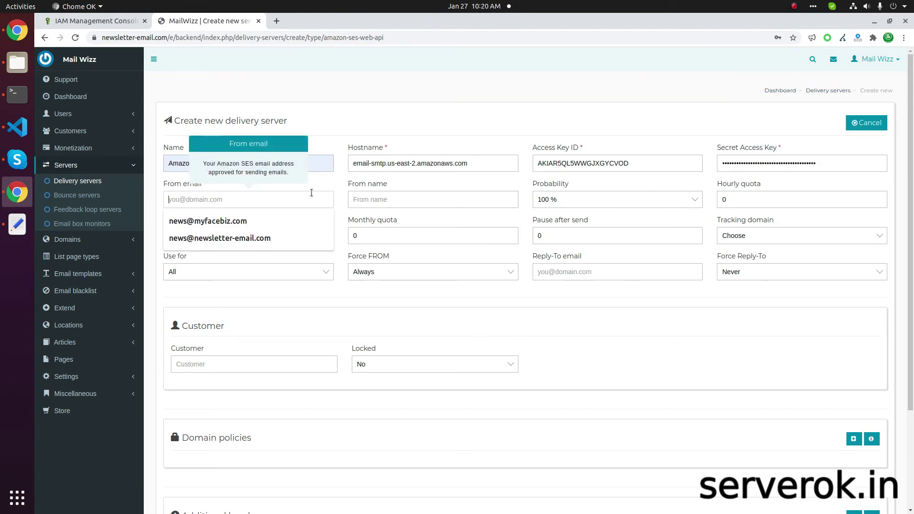
left_click(219, 238)
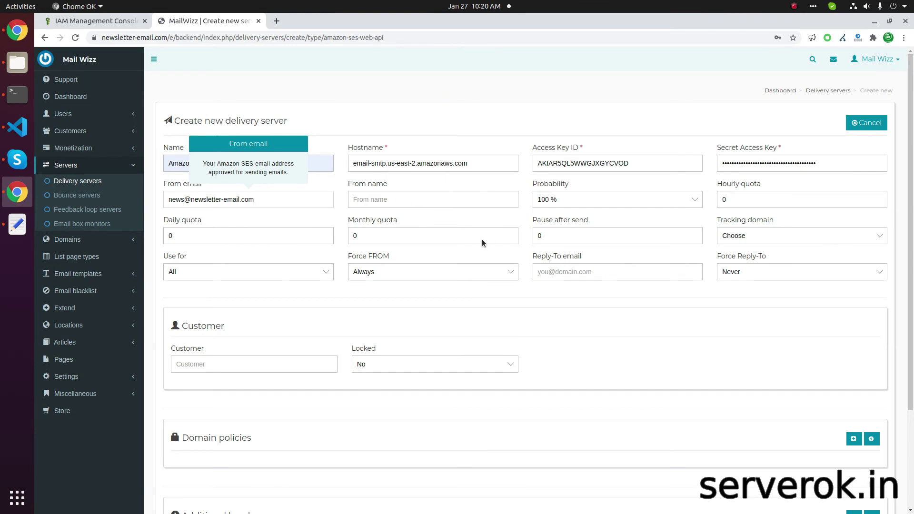
left_click(403, 203)
type("Newsletter")
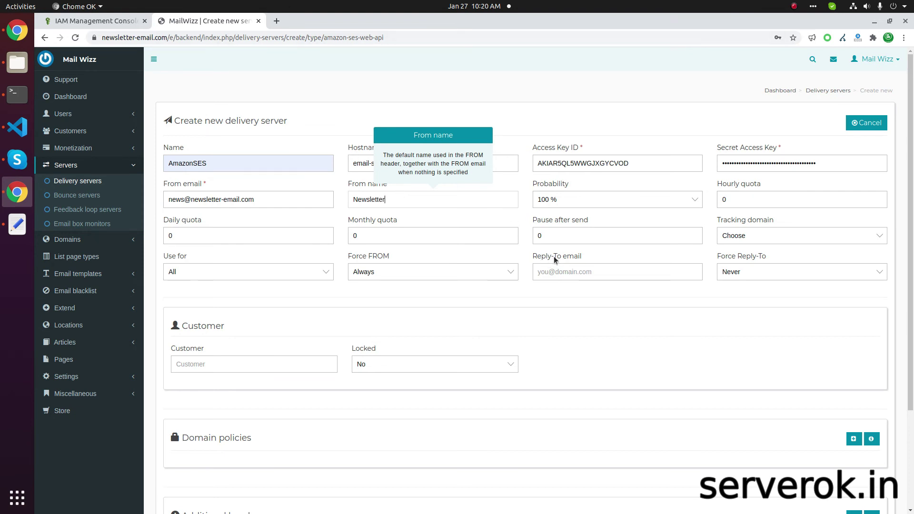
left_click(575, 271)
key("ctrl+v")
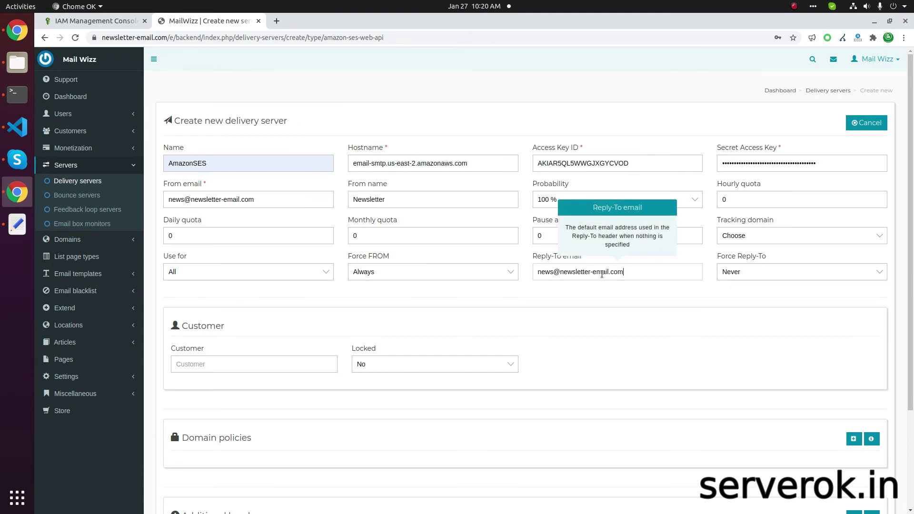
left_click(535, 301)
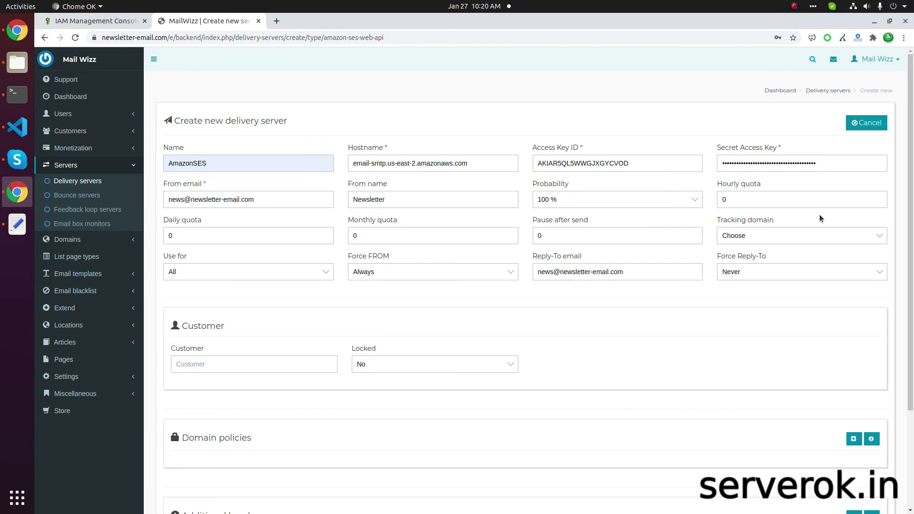
left_click(797, 229)
left_click(787, 225)
scroll(598, 337, "down", 5)
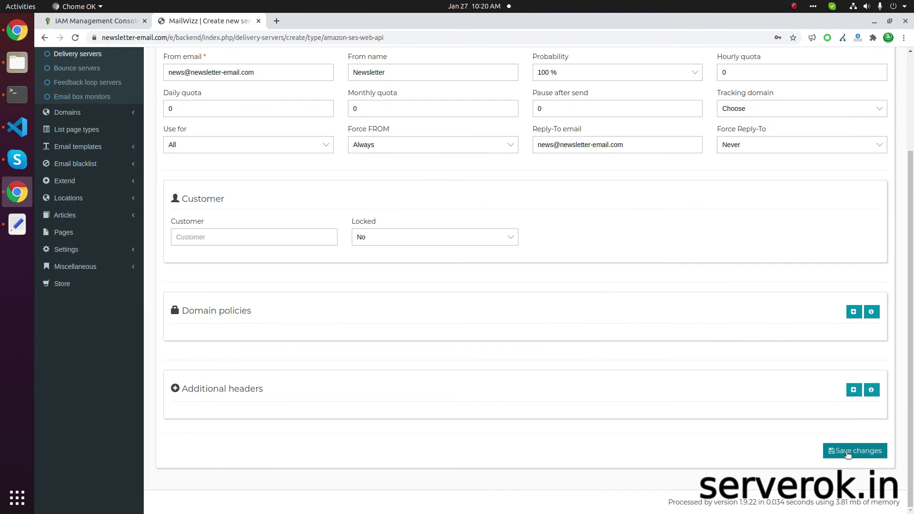
Save the AmazonSES server and send its validation email to the recipient address.
left_click(848, 454)
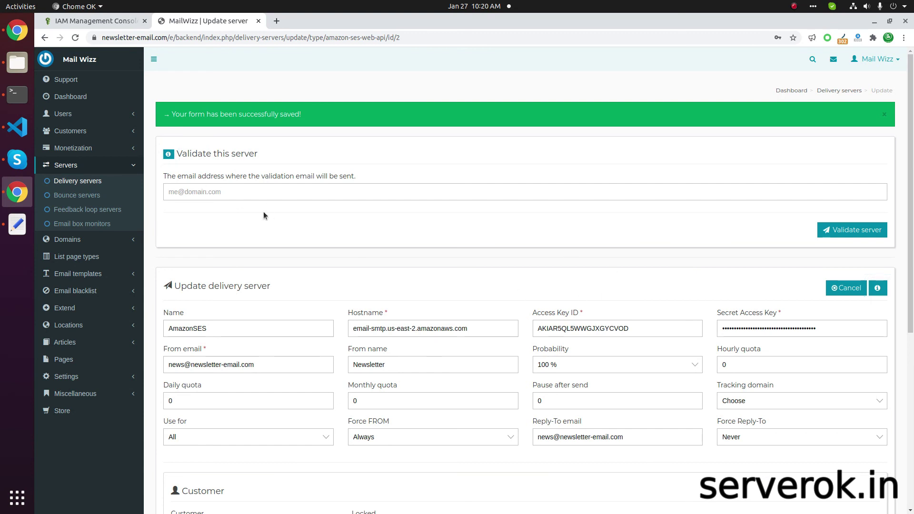
left_click(255, 193)
left_click(224, 231)
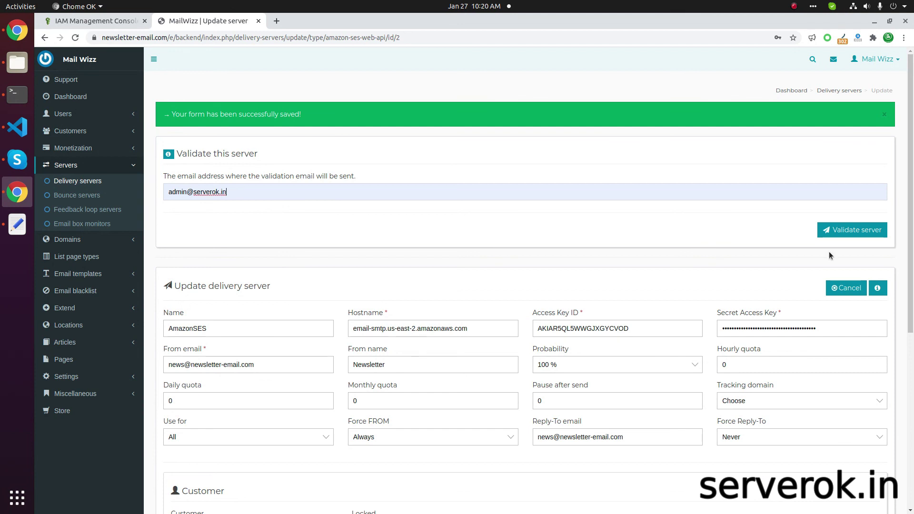
left_click(847, 233)
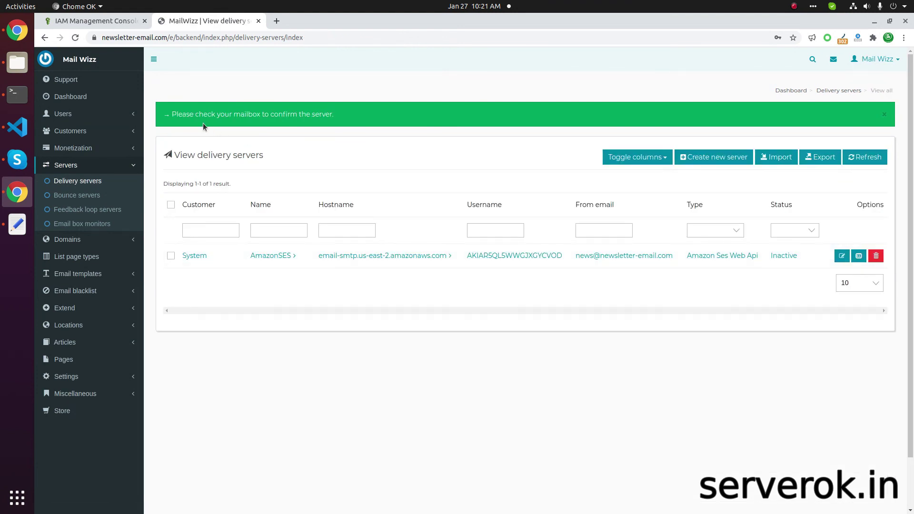
left_click_drag(172, 110, 363, 119)
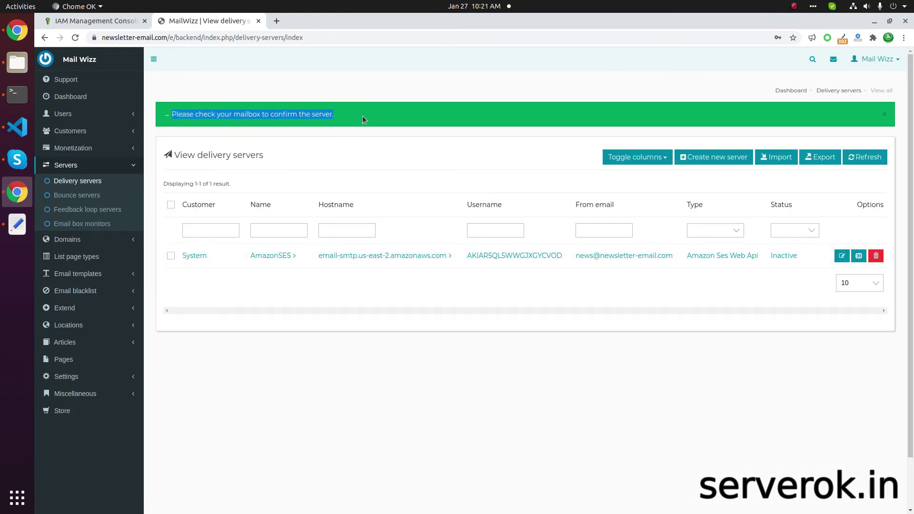
left_click(355, 144)
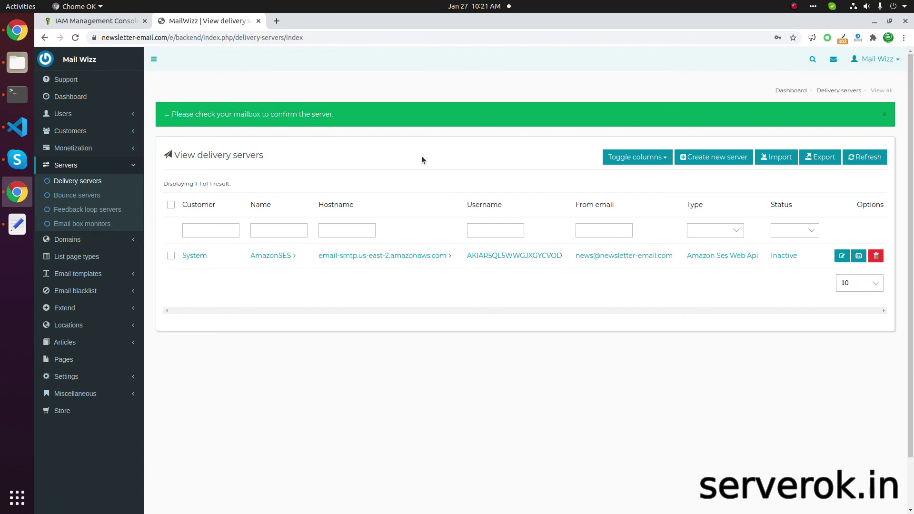